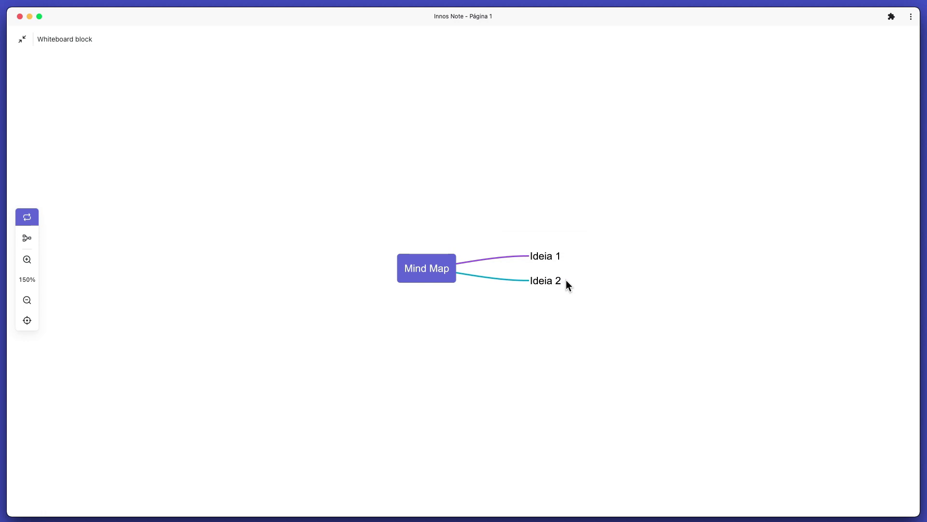
Add a child node named Ideia 2.1 to the Ideia 2 branch of the mind map.
click(554, 282)
click(569, 284)
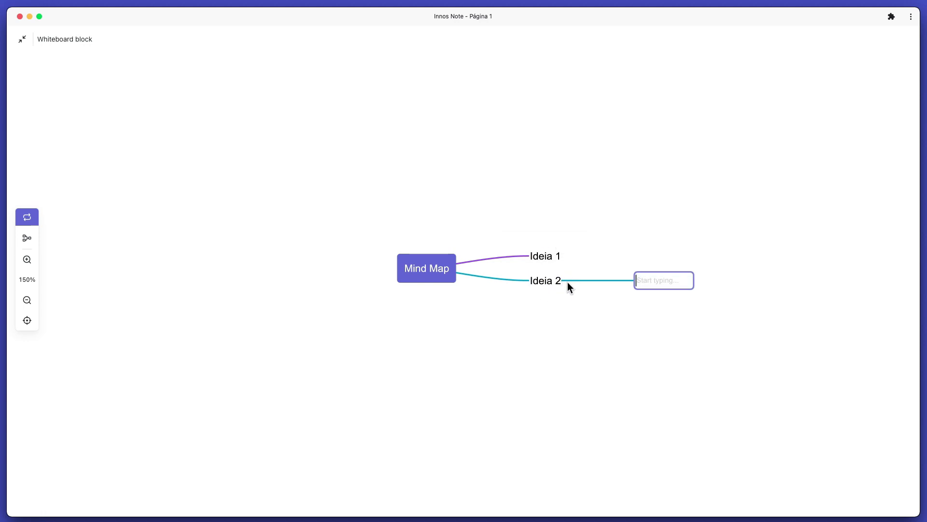
text(Ideia 2.1)
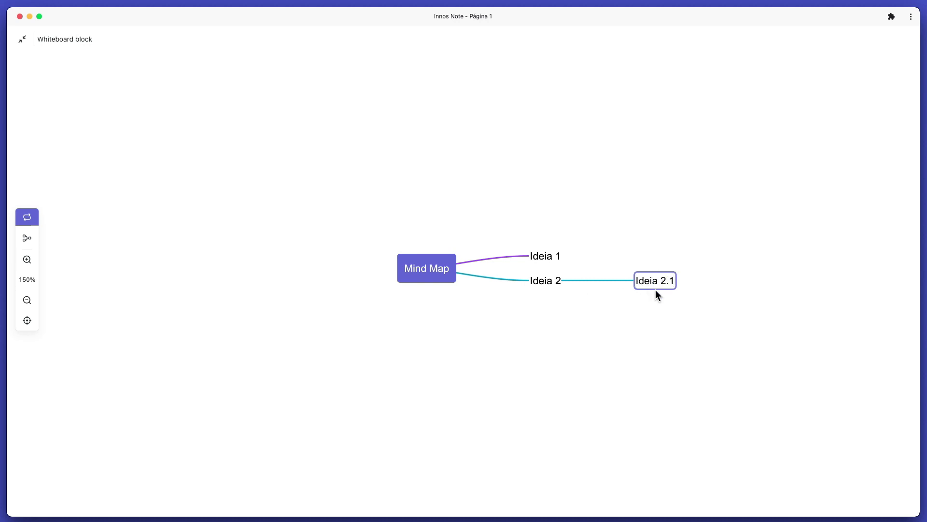
key(Escape)
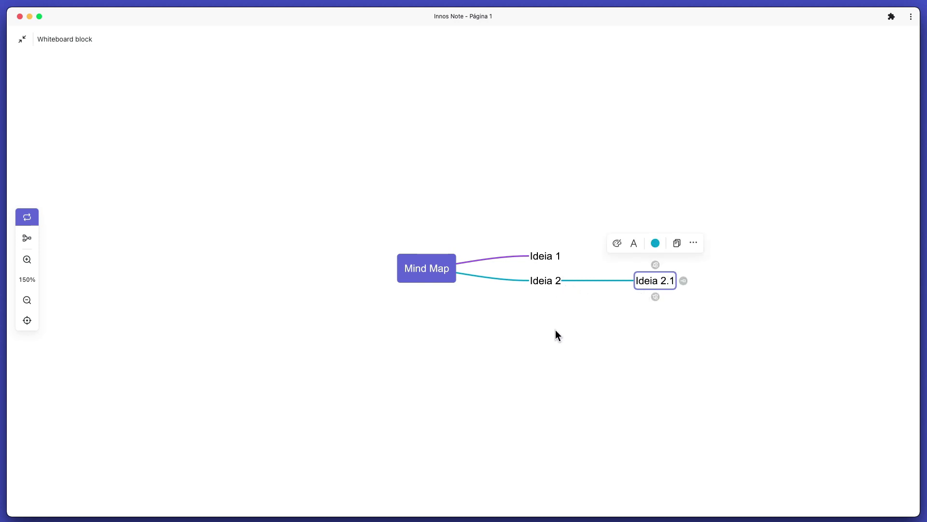
key(Escape)
Collapse and re-expand the Ideia 2 branch, and return from the full-screen whiteboard to the page.
click(570, 281)
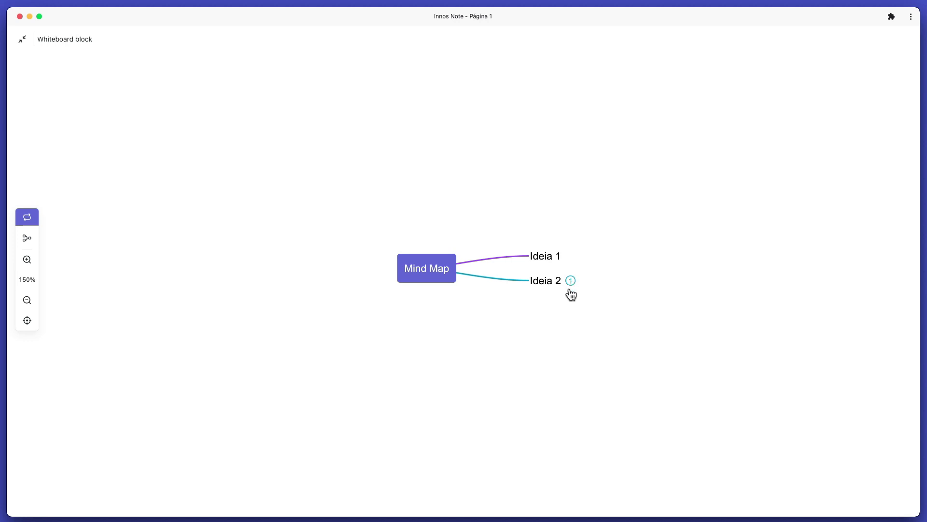
click(571, 282)
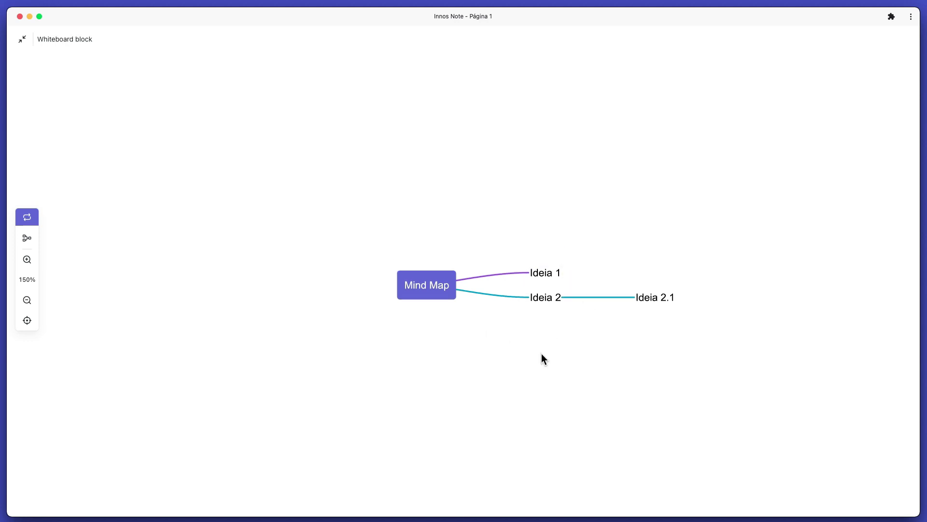
click(23, 42)
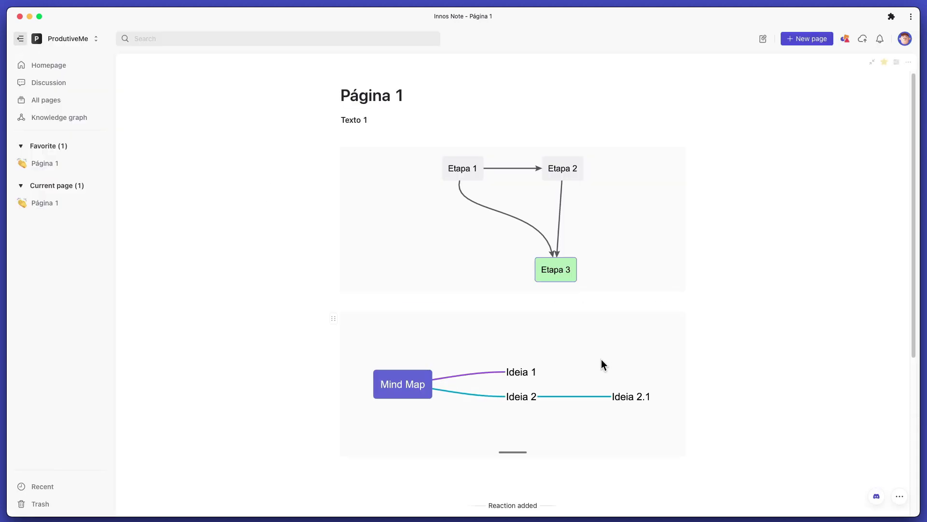
Review the flowchart and mind map blocks embedded in Página 1.
scroll(505, 372, down, 3)
scroll(531, 319, down, 1)
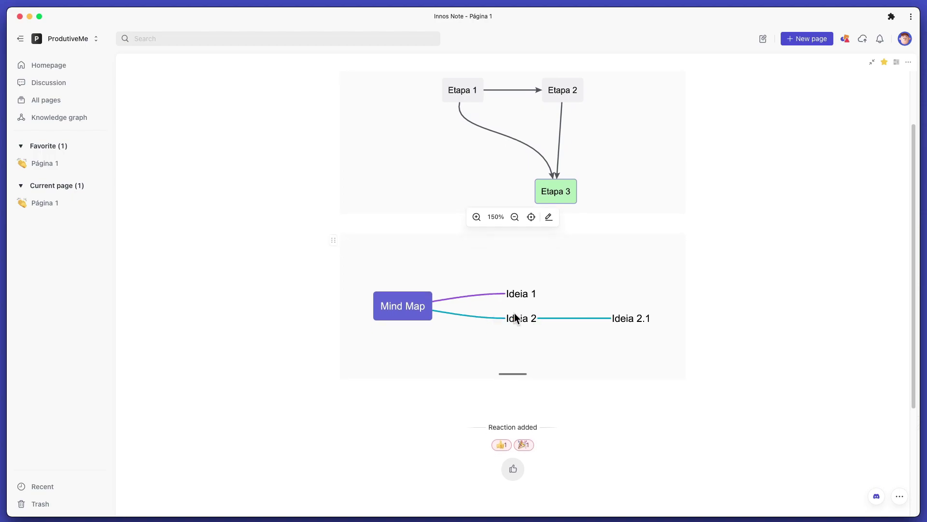
scroll(514, 318, down, 3)
scroll(517, 319, up, 6)
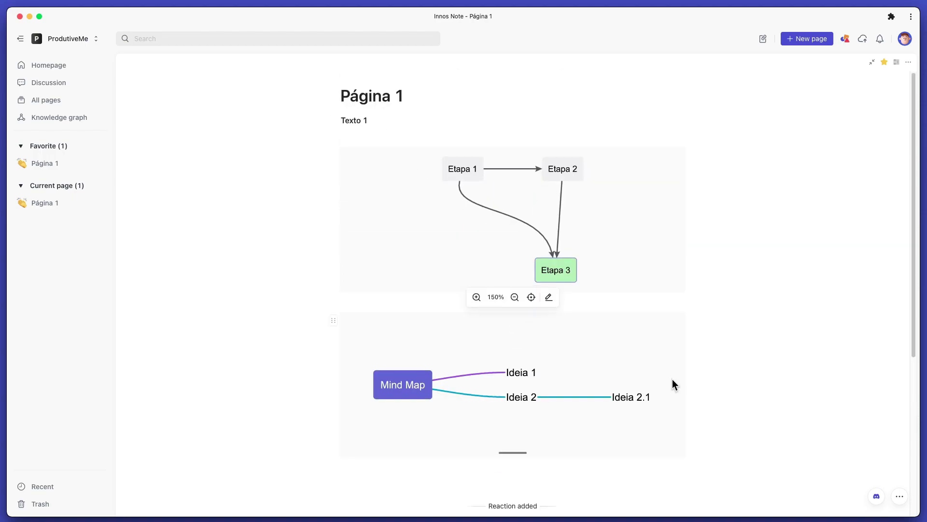
scroll(671, 378, down, 6)
scroll(658, 371, up, 2)
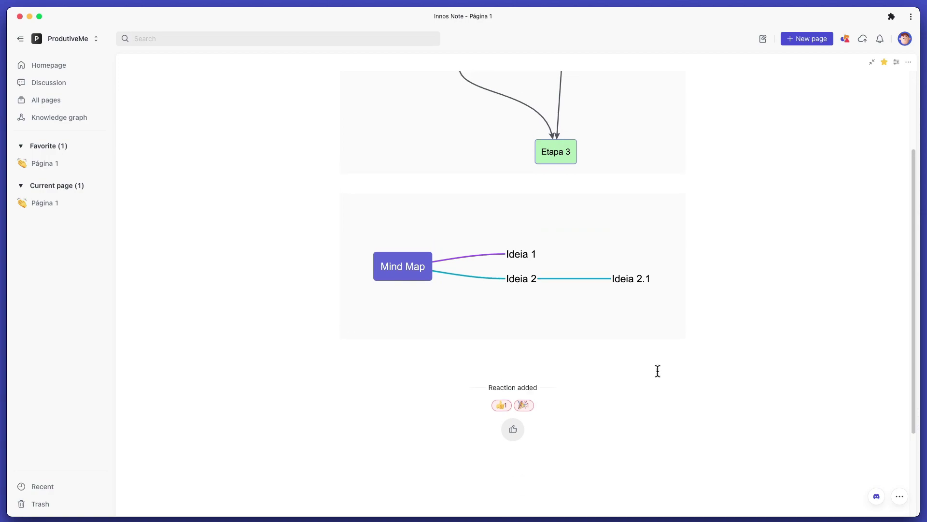
scroll(555, 320, up, 4)
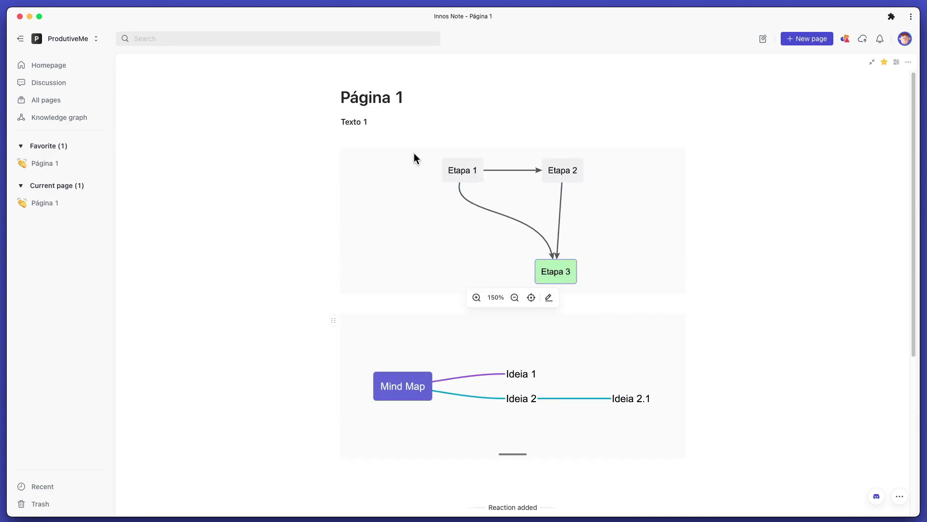
scroll(633, 352, down, 2)
scroll(494, 369, down, 1)
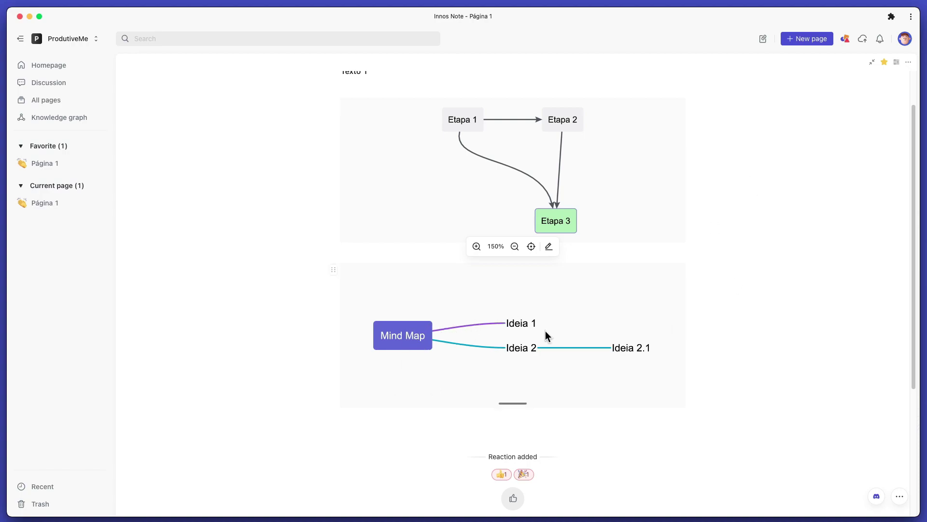
scroll(498, 381, down, 3)
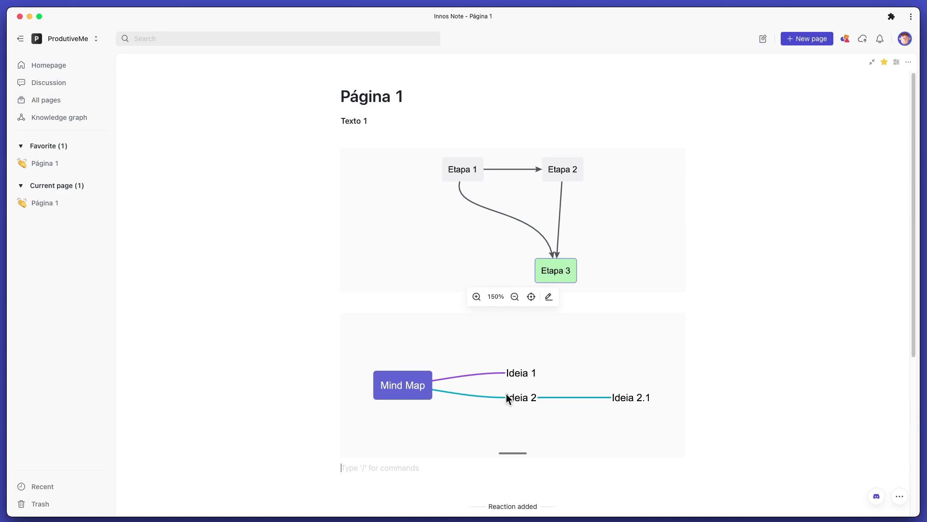
scroll(506, 393, down, 3)
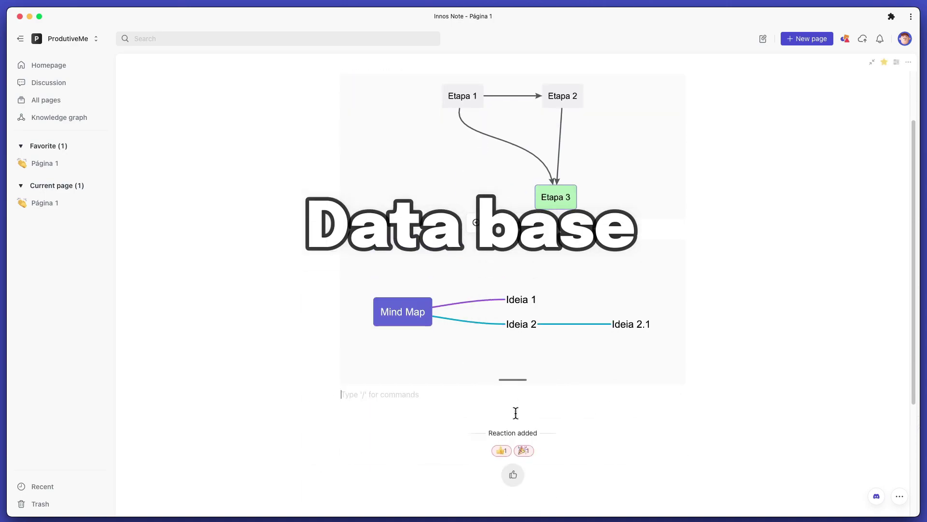
Delete the mind map block and the flowchart block from Página 1.
click(333, 245)
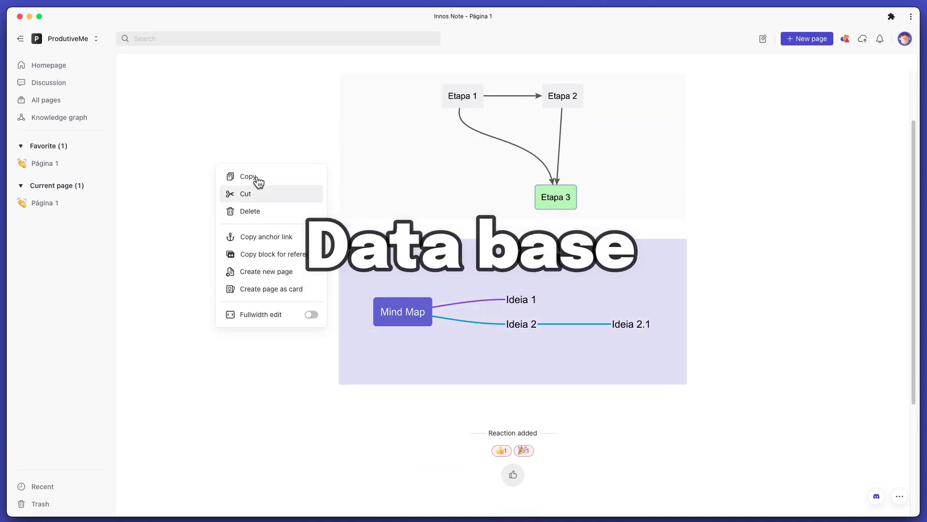
click(250, 211)
scroll(464, 168, up, 3)
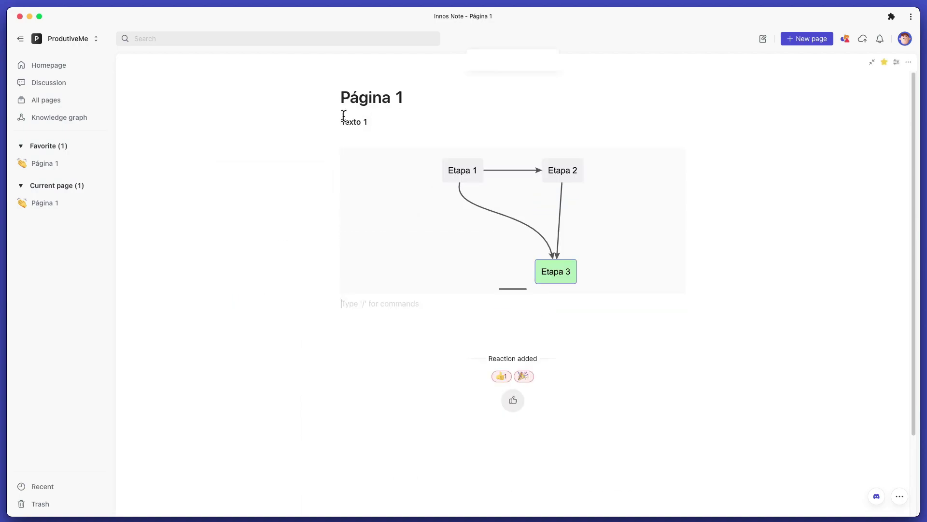
click(333, 156)
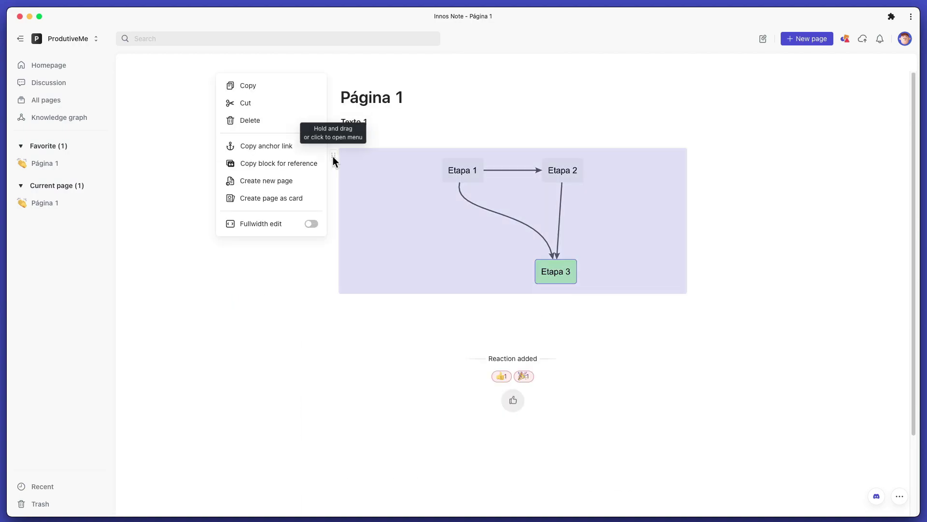
click(248, 121)
Insert a database block below the Texto 1 heading and title it Tabela 1.
text(/databa)
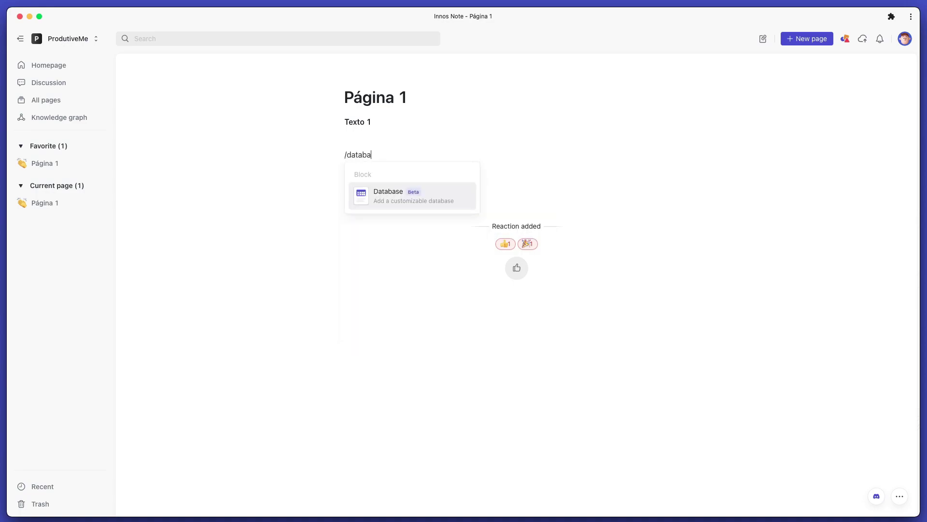
click(375, 191)
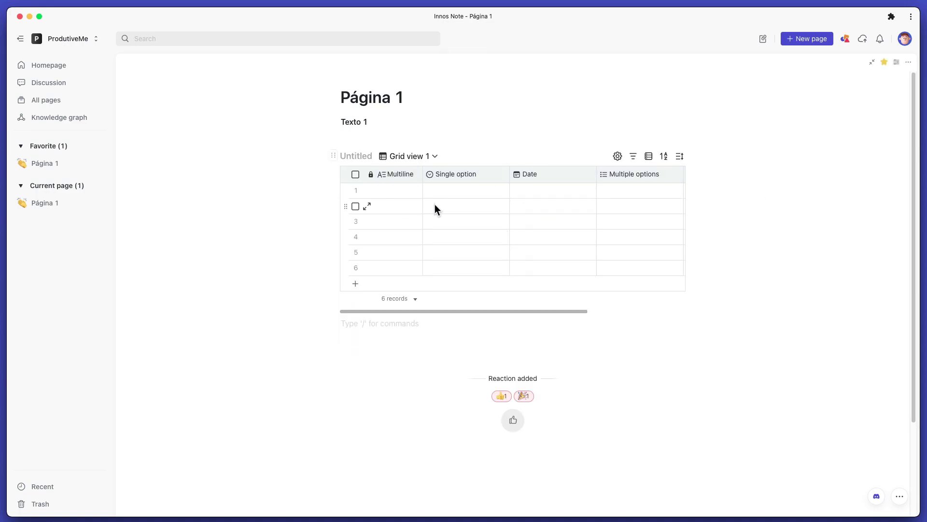
click(360, 155)
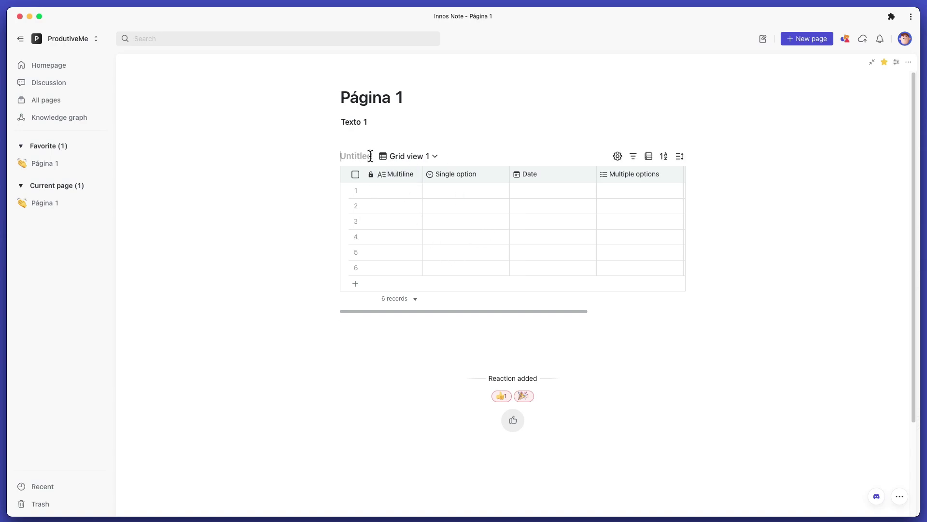
text(Tabela)
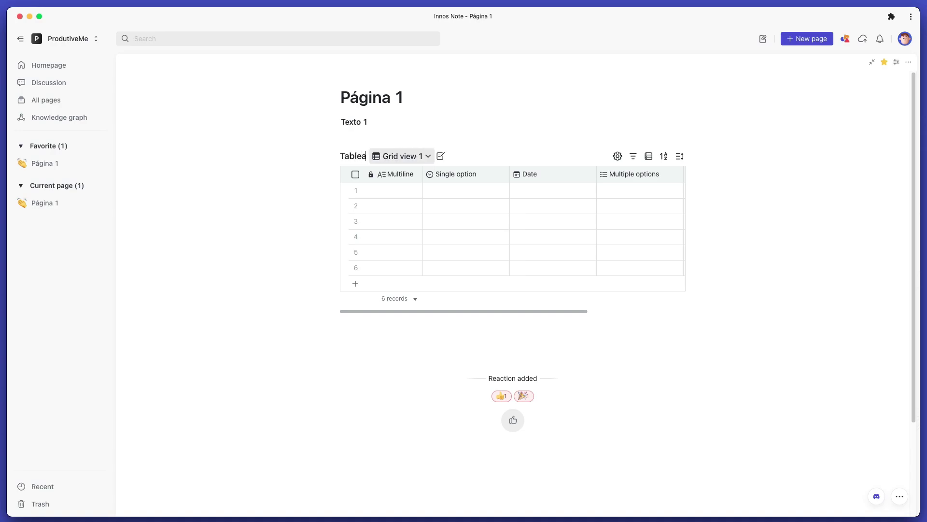
text( 1)
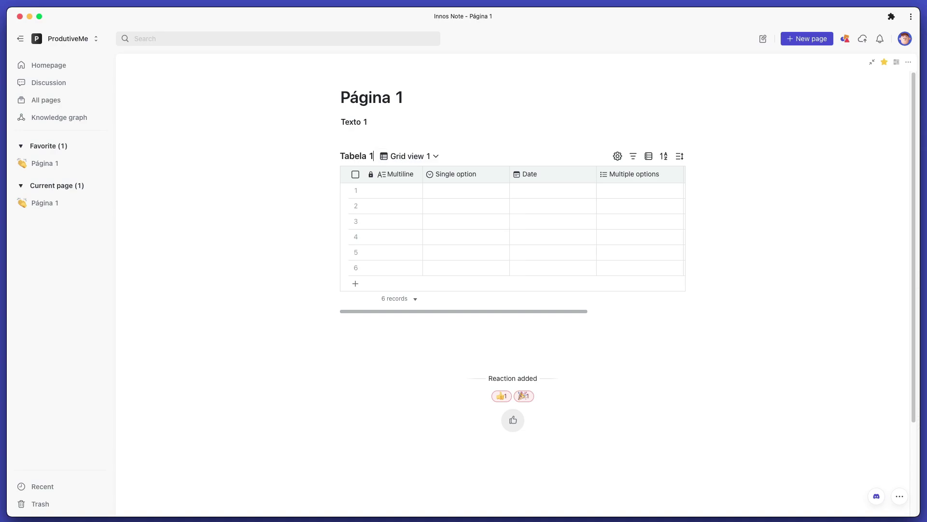
click(503, 133)
Examine the list of views for Tabela 1 and the choices for adding a new view.
click(423, 157)
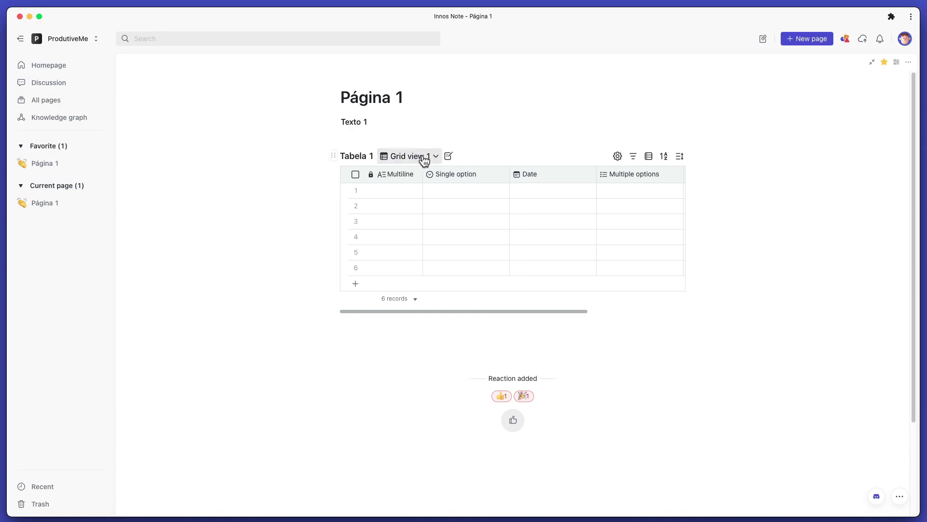
mouse_move(430, 210)
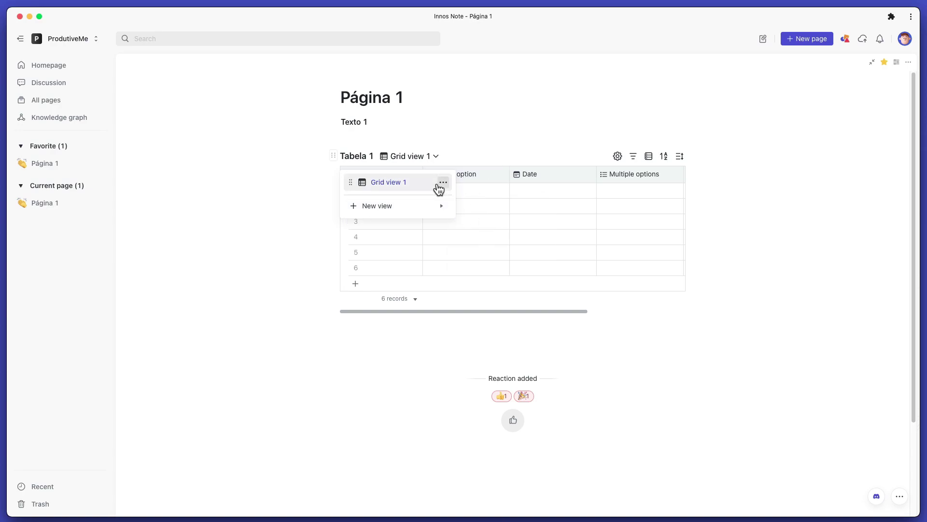
click(477, 140)
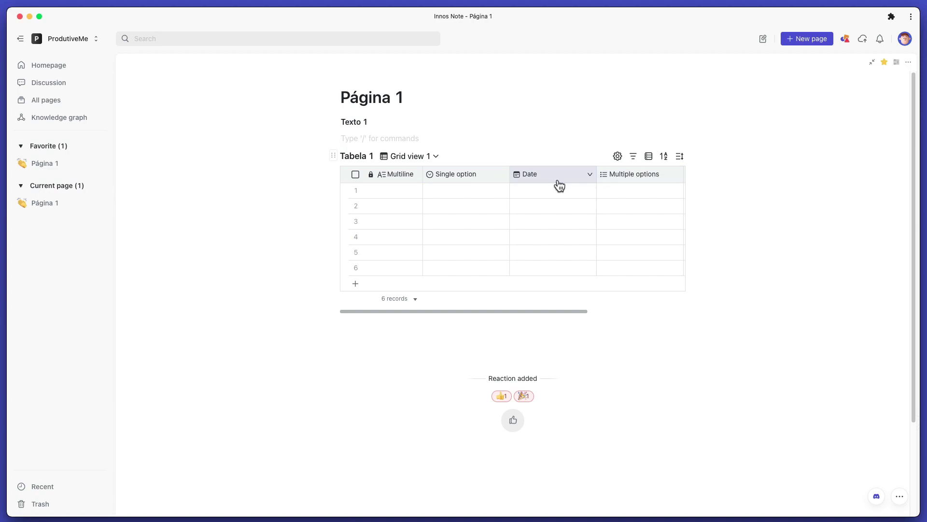
Examine the Date field's settings and the available field types, leaving the field as it is.
click(590, 175)
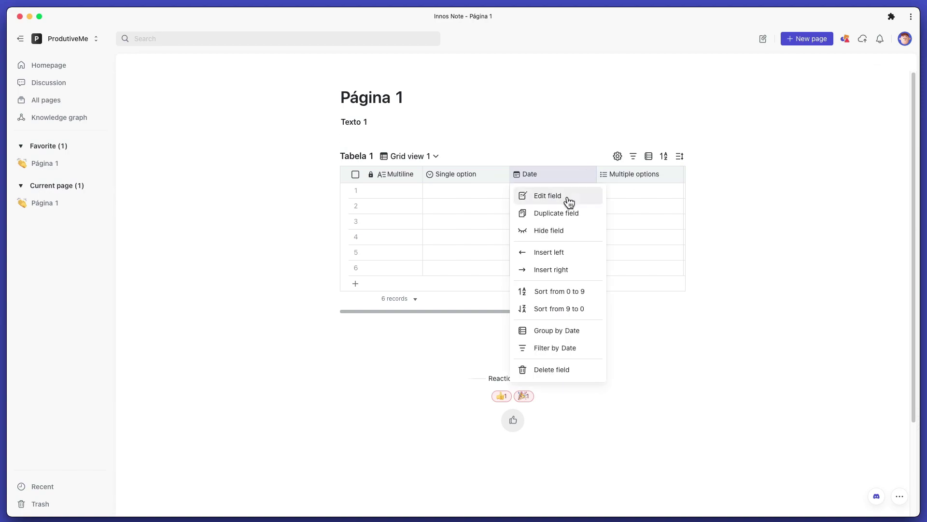
click(545, 196)
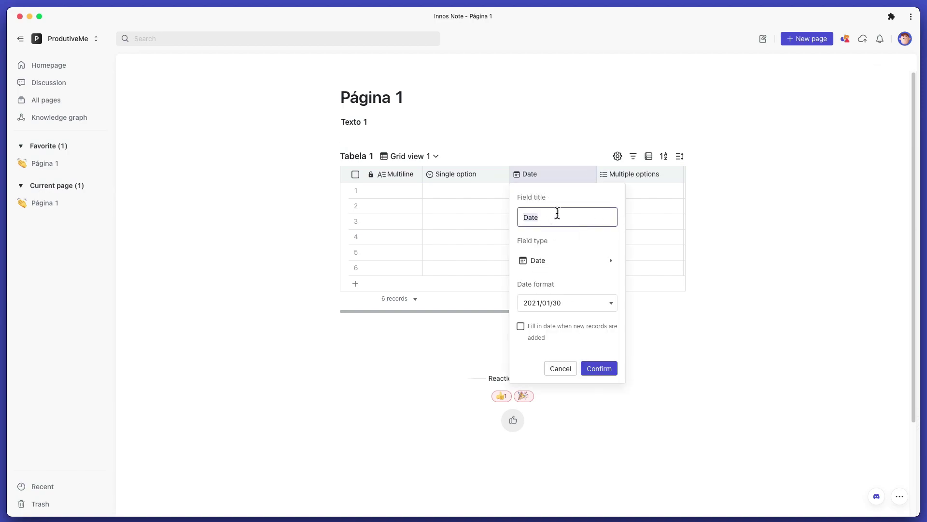
click(567, 261)
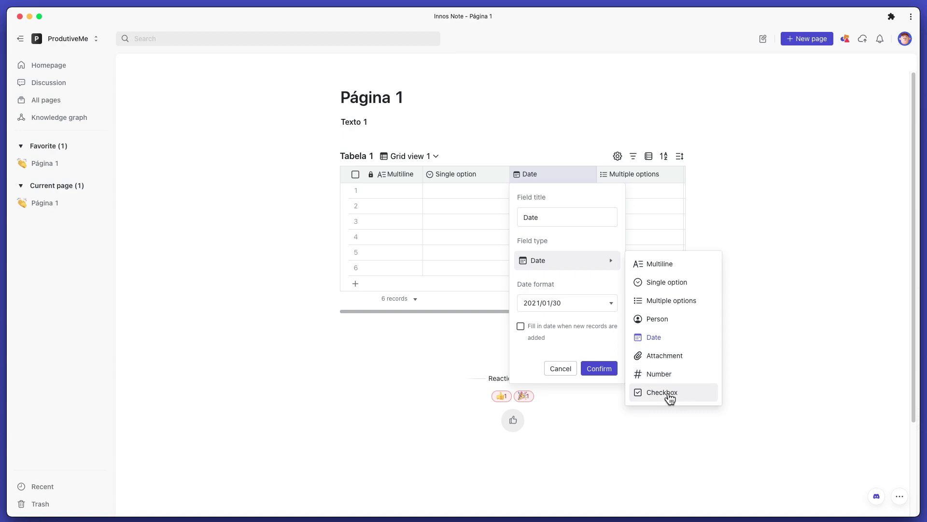
click(627, 184)
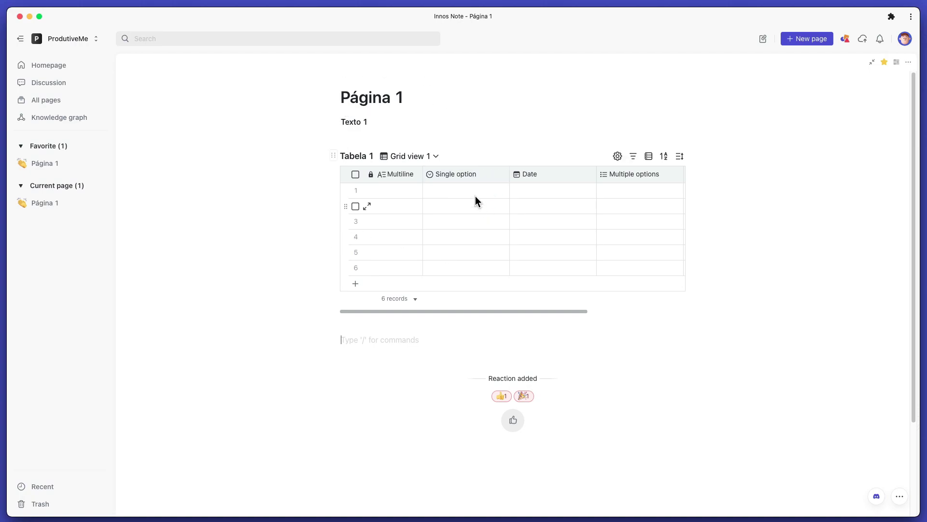
click(334, 123)
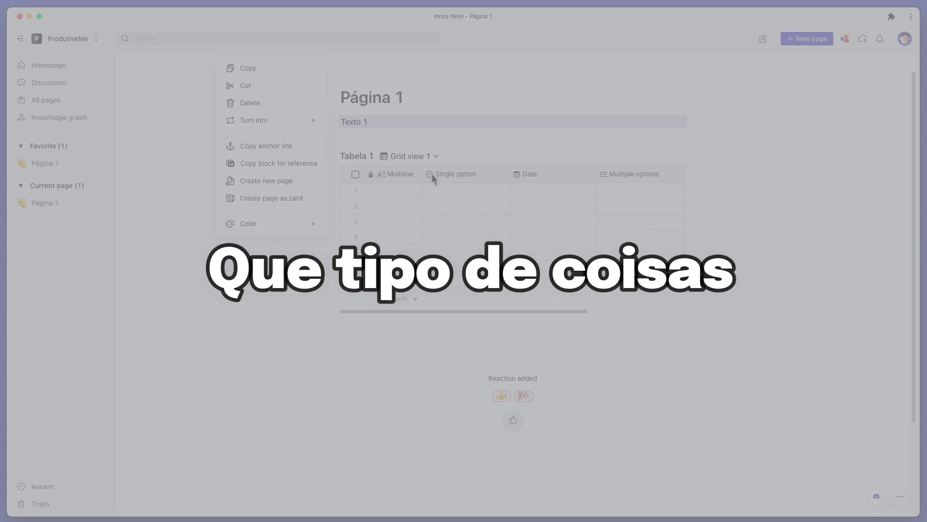
click(425, 138)
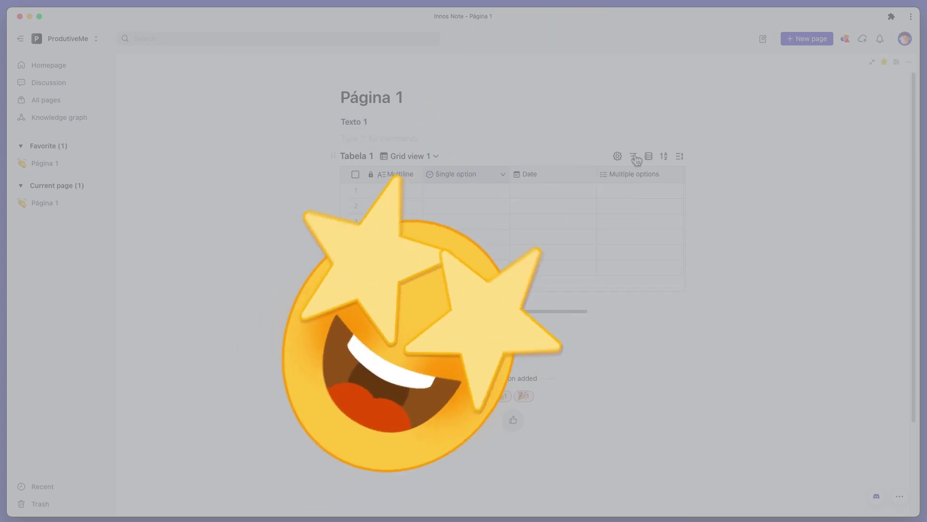
Examine the knowledge graph, focusing on the large "10 dicas finais para maximizar a pr.." node and its linked pages.
scroll(582, 128, down, 1)
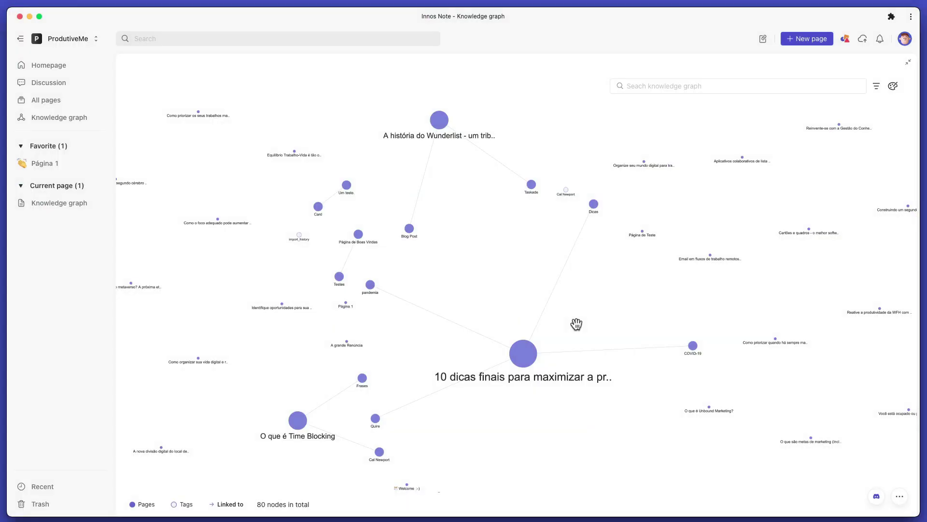
drag(575, 325, 615, 243)
scroll(575, 259, up, 2)
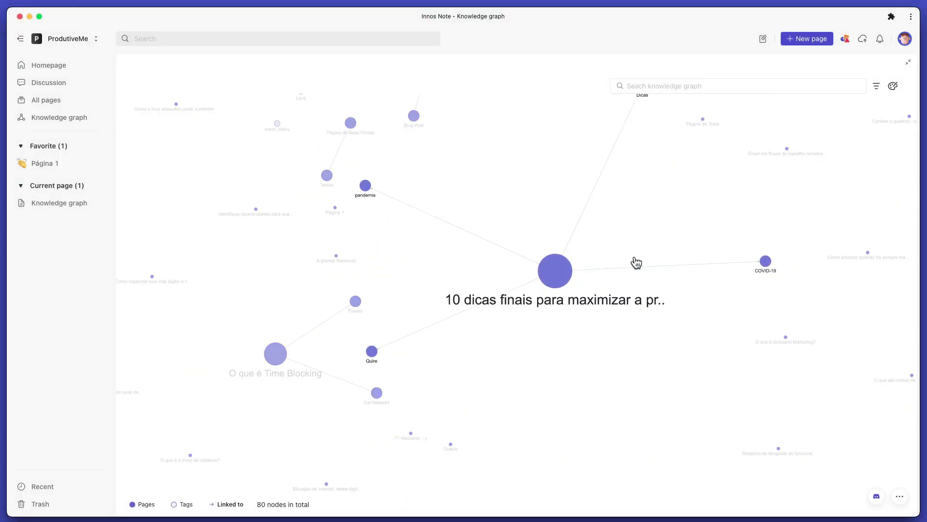
scroll(597, 267, down, 3)
drag(625, 248, 575, 222)
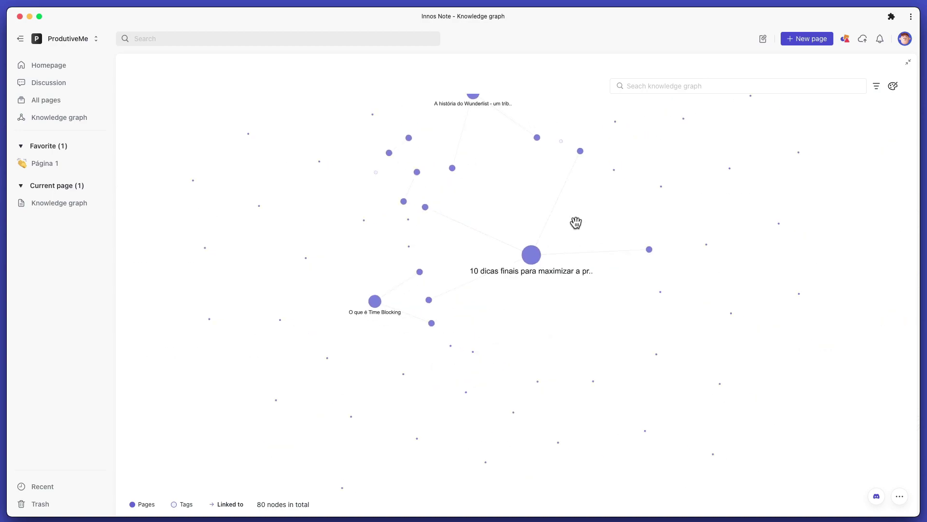
scroll(516, 231, up, 2)
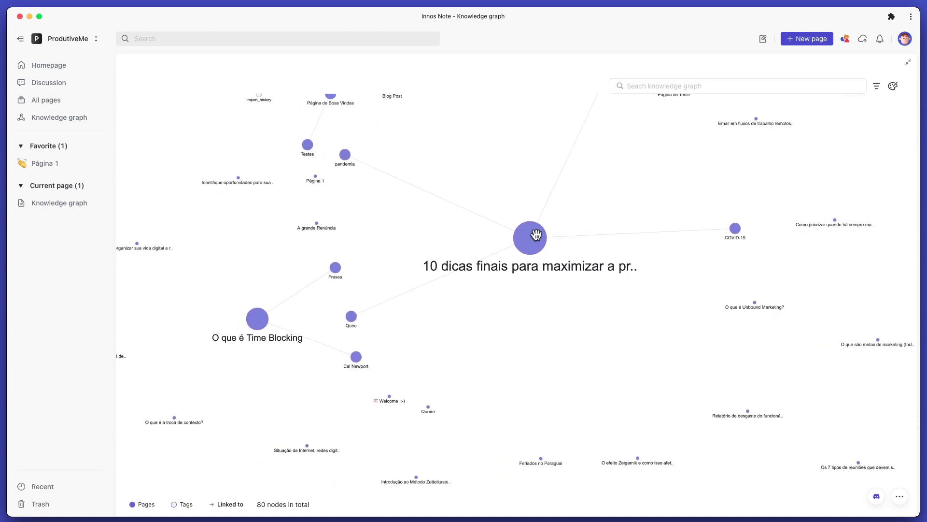
scroll(542, 242, up, 5)
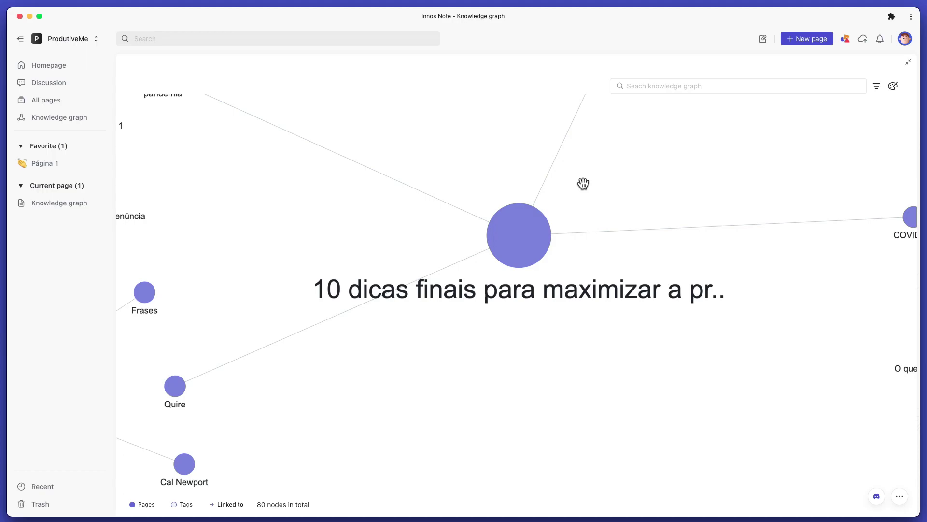
Preview the page behind the "10 dicas finais para maximizar a pr.." node in the knowledge graph and skim its text.
scroll(583, 183, down, 10)
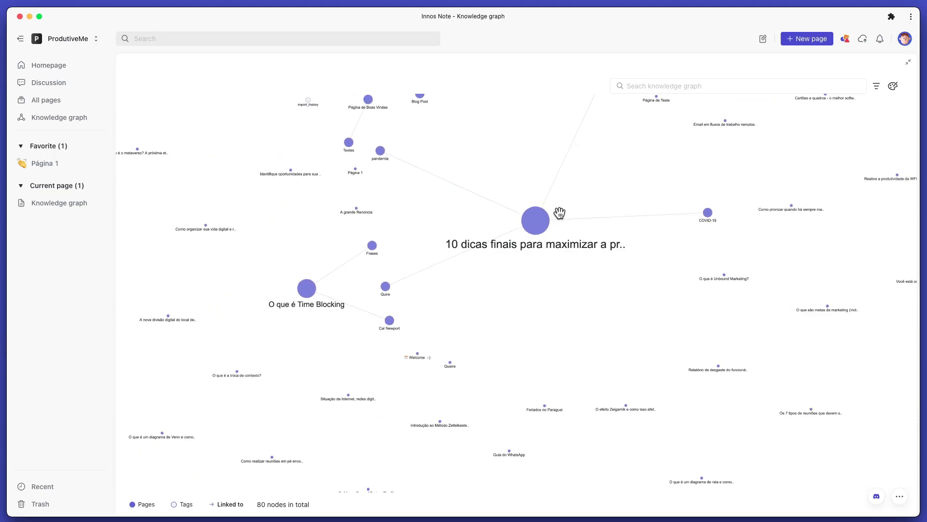
scroll(454, 190, up, 3)
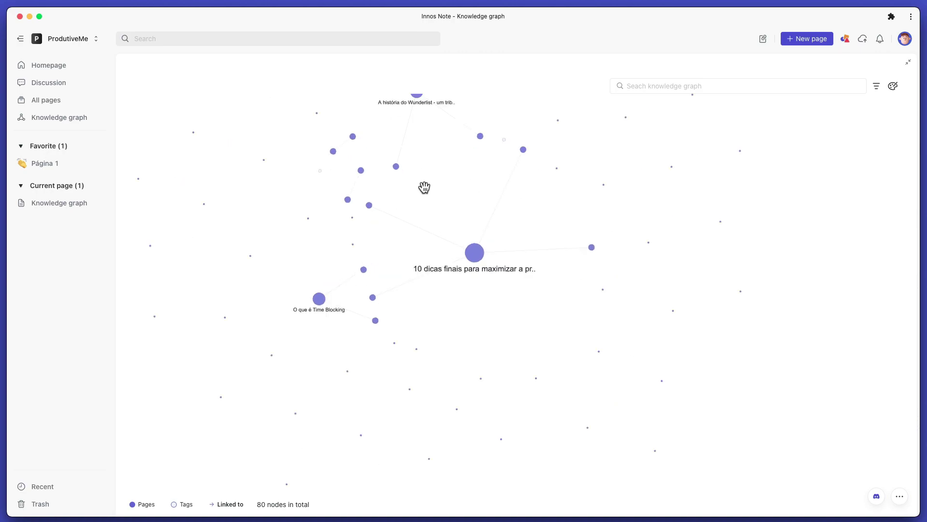
scroll(449, 206, up, 3)
drag(512, 321, 439, 225)
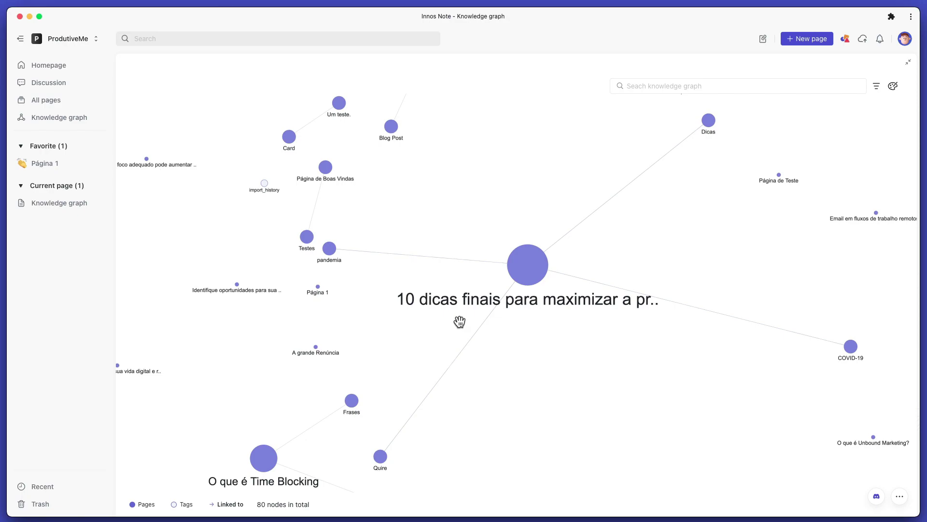
click(527, 257)
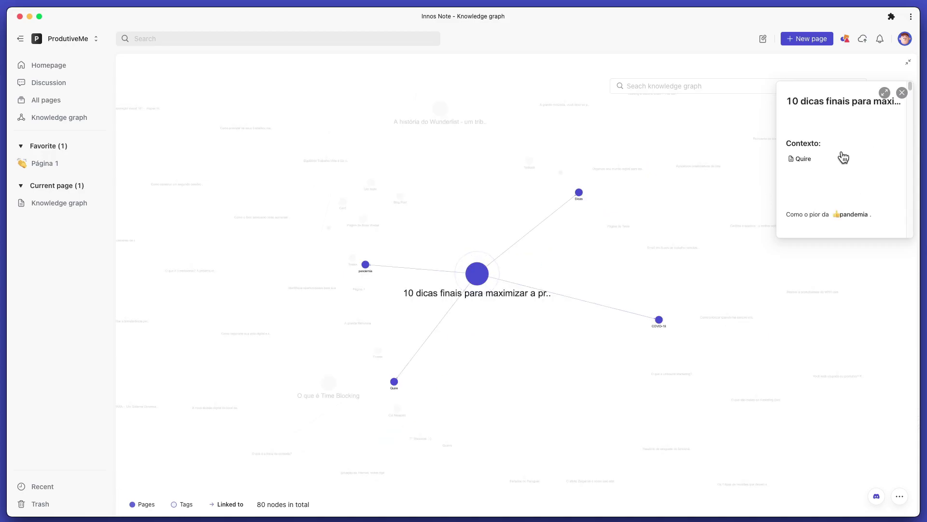
scroll(843, 158, down, 10)
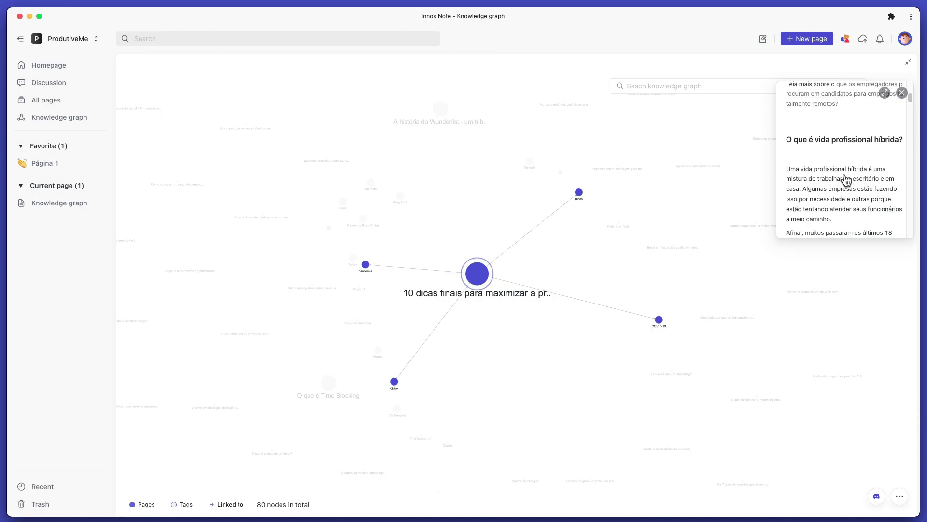
scroll(847, 181, down, 5)
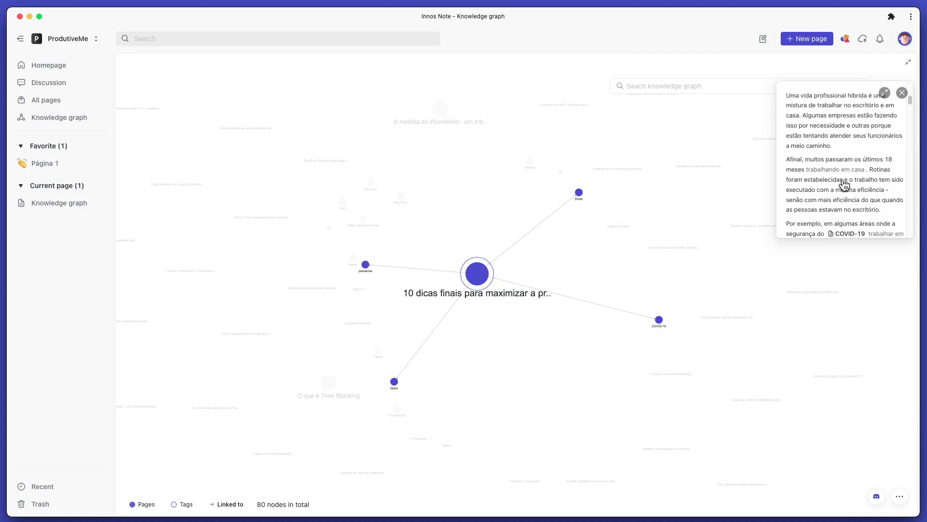
Open the previewed "10 dicas finais" page beside the knowledge graph and read through its content.
click(885, 94)
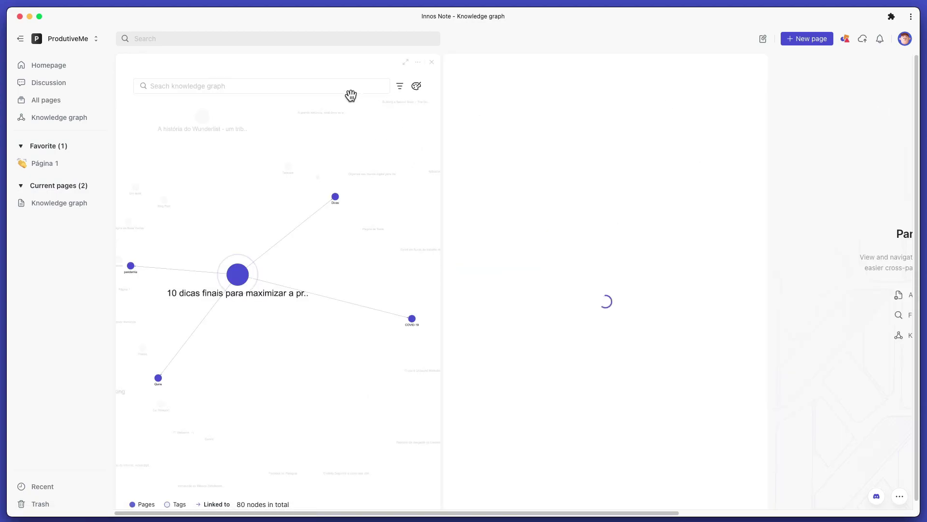
scroll(579, 201, down, 7)
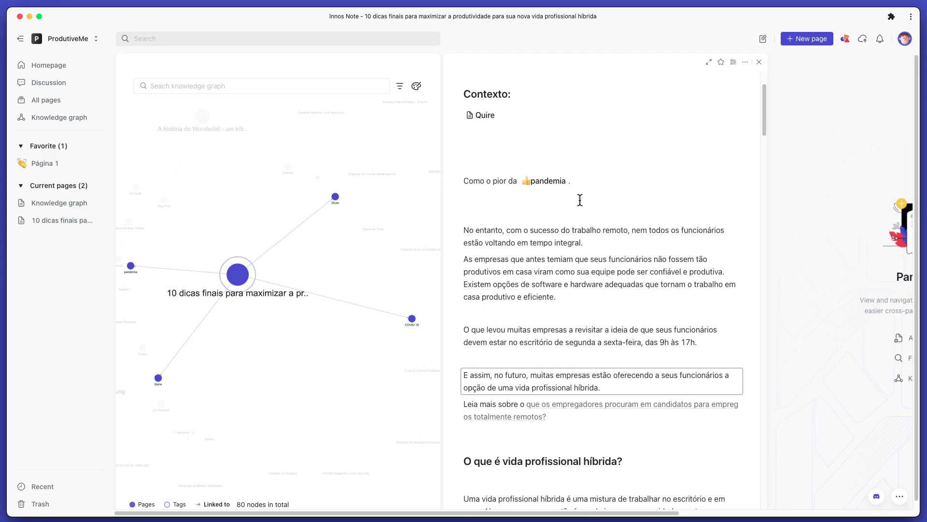
scroll(580, 200, down, 10)
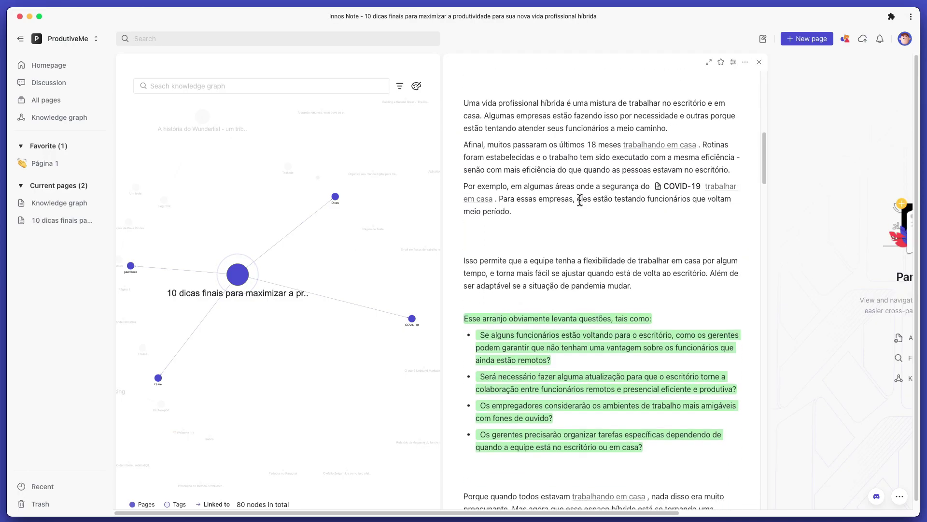
scroll(604, 214, down, 15)
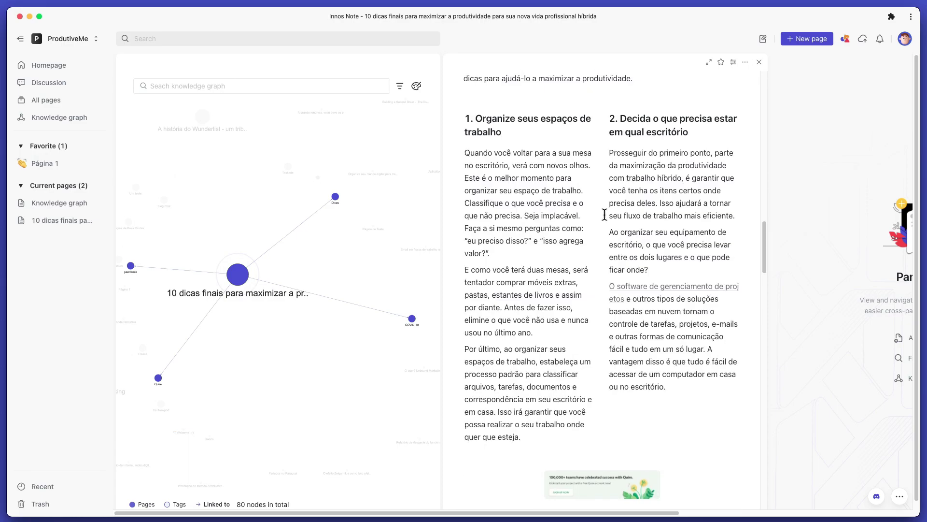
scroll(604, 214, down, 12)
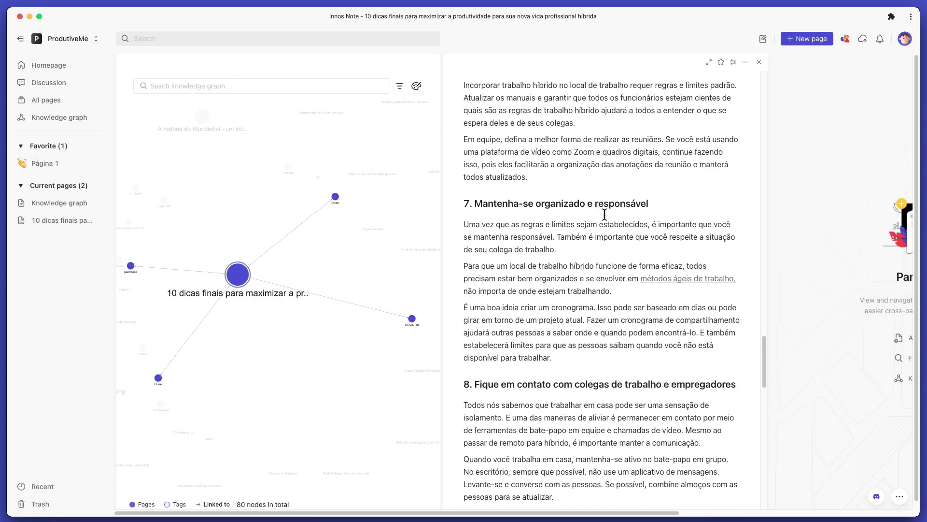
scroll(605, 214, up, 20)
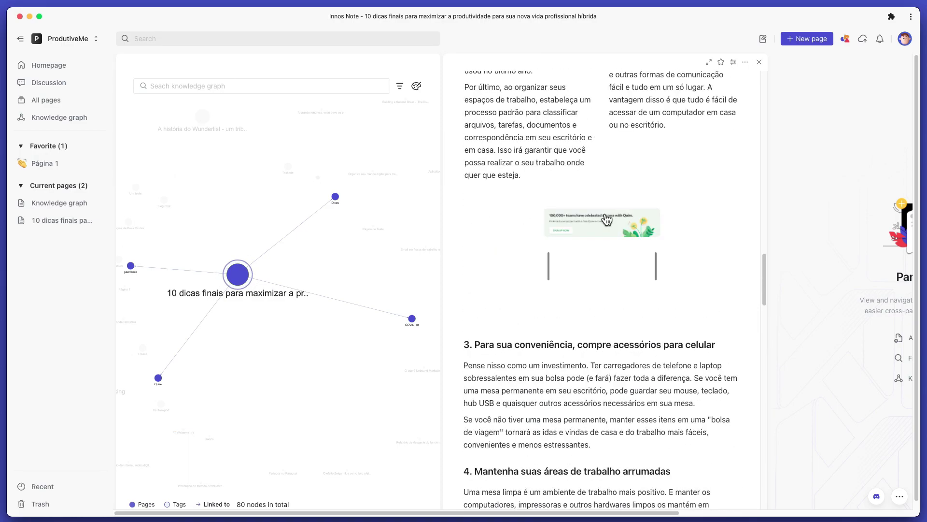
scroll(604, 219, up, 20)
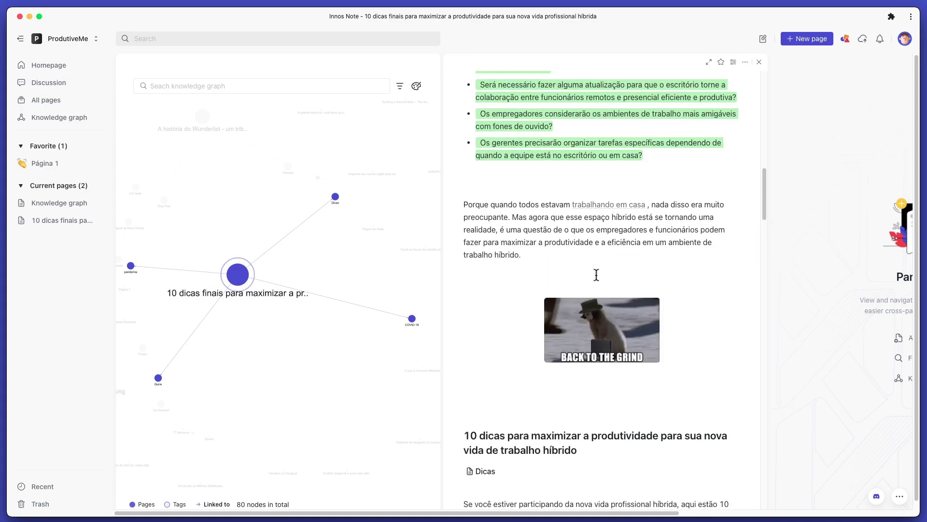
scroll(612, 273, up, 10)
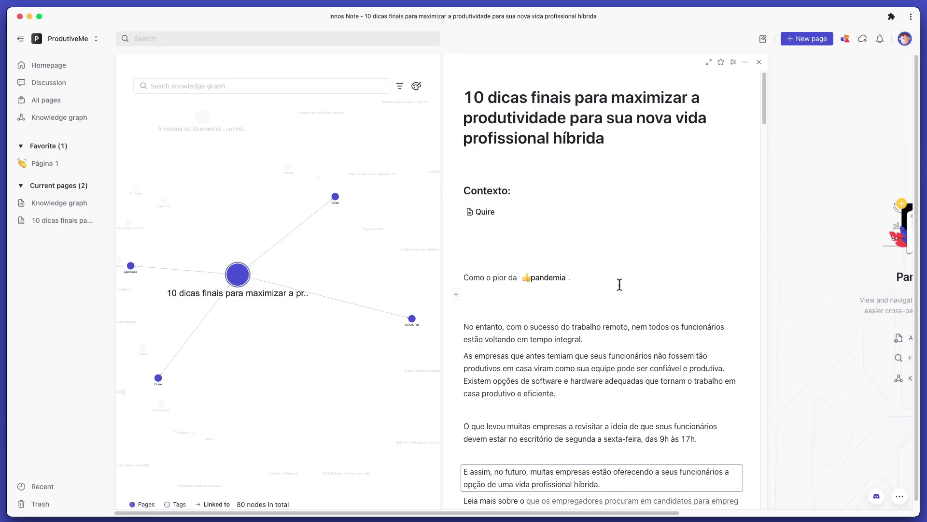
Insert an @ mention linking to Página 1 on a new line below Quire in the Contexto section.
key(Return)
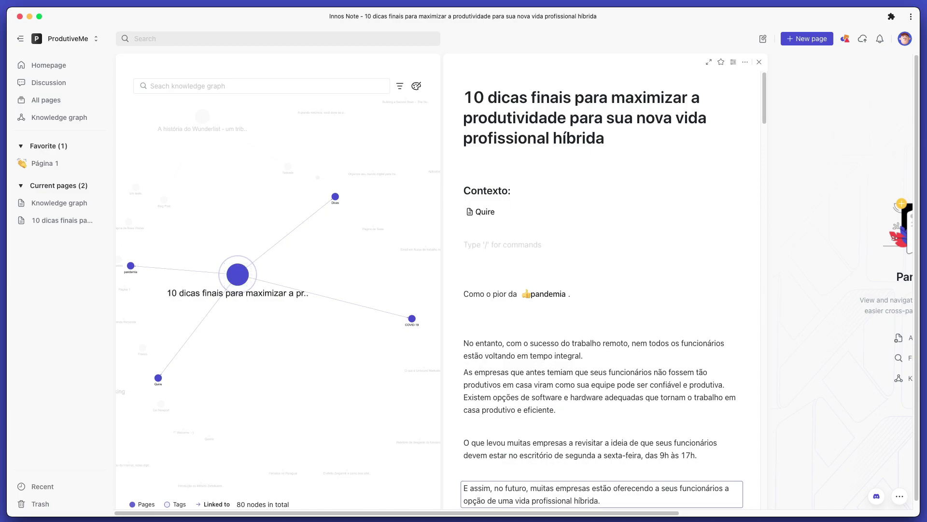
text(@)
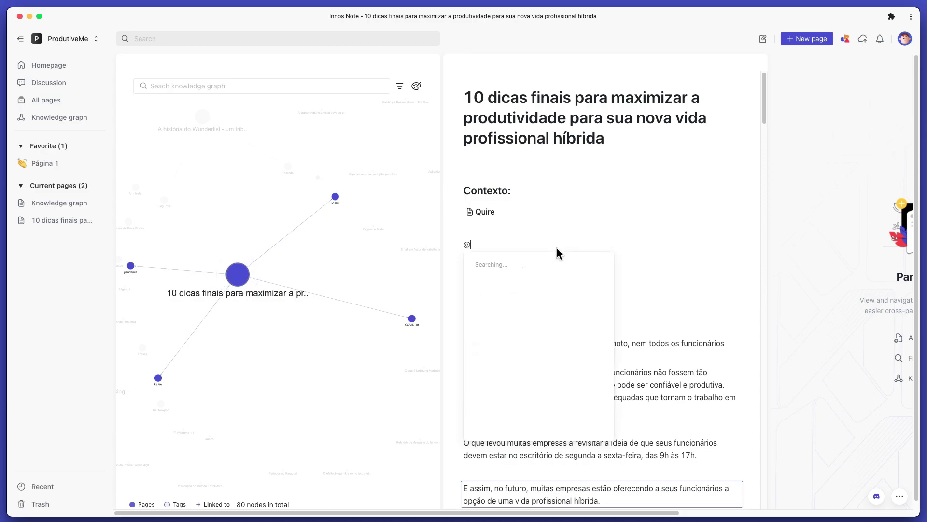
text(Página 1)
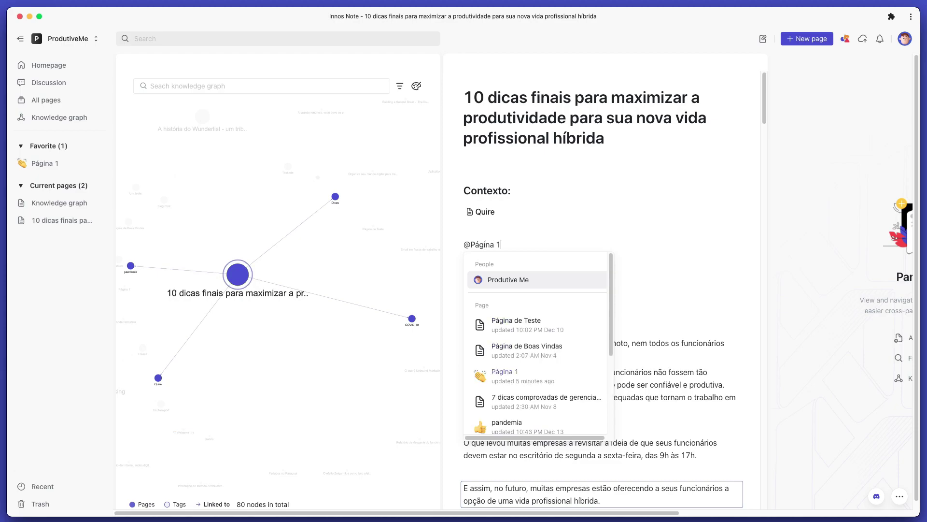
click(502, 271)
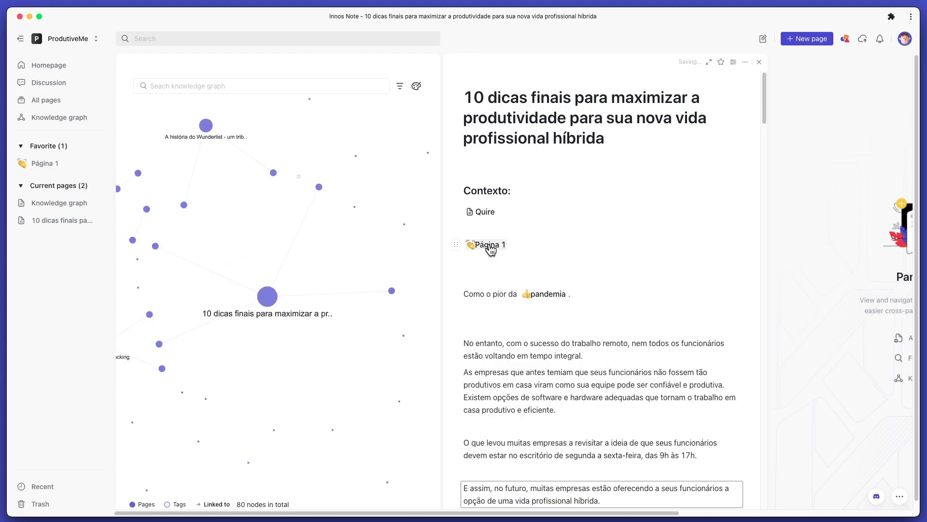
Open the favorite Página 1 alongside the article and examine its linked references.
click(49, 165)
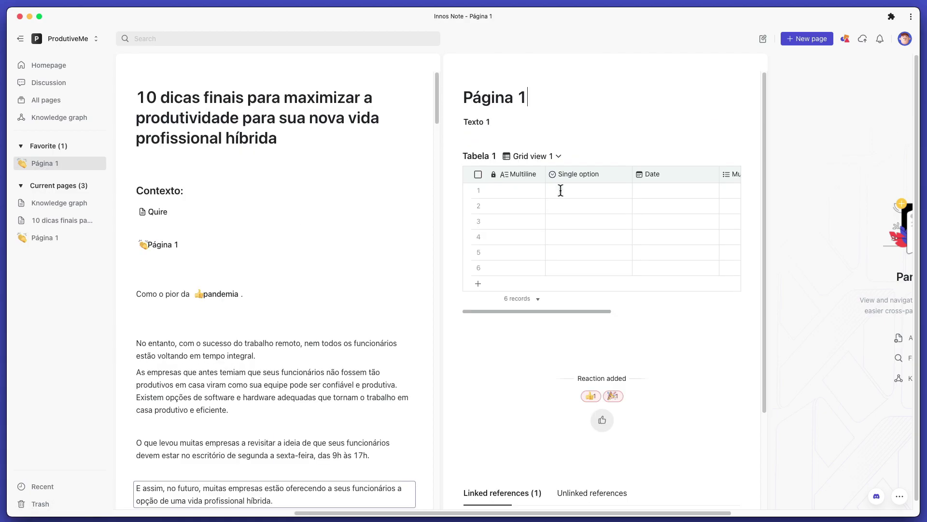
scroll(597, 288, down, 3)
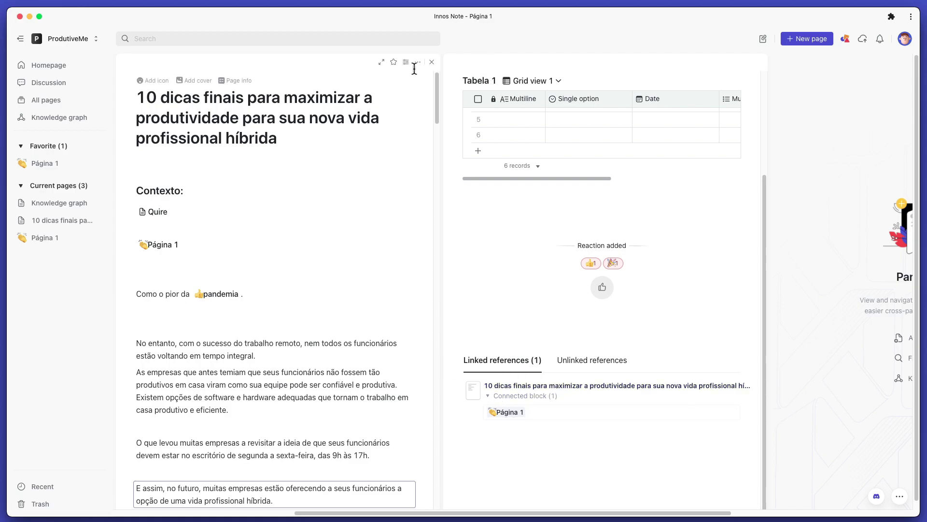
Explore the "10 dicas finais" page in the knowledge graph and collapse the sidebar to widen the workspace.
click(418, 63)
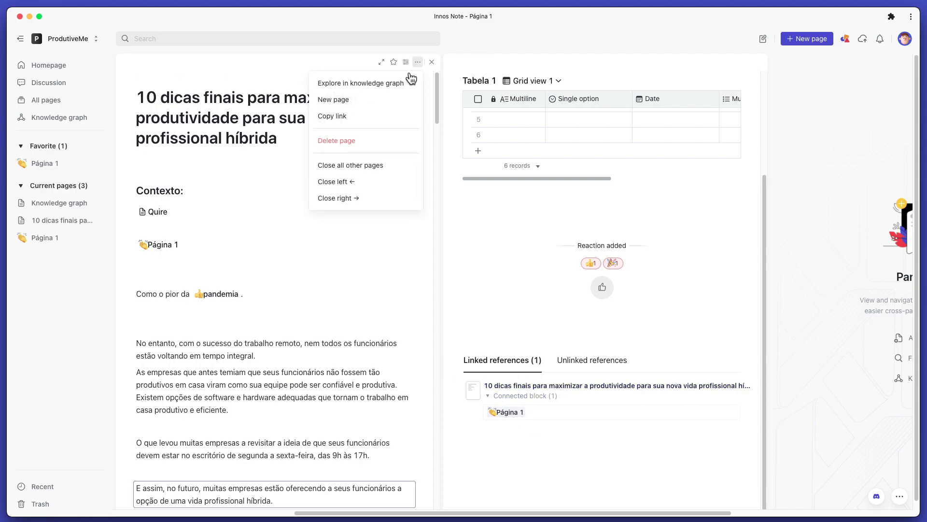
click(372, 85)
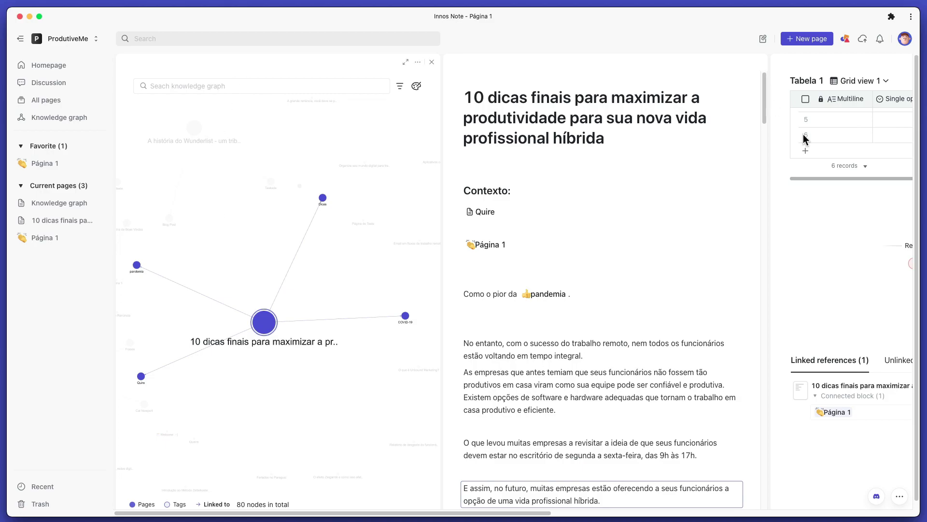
click(20, 39)
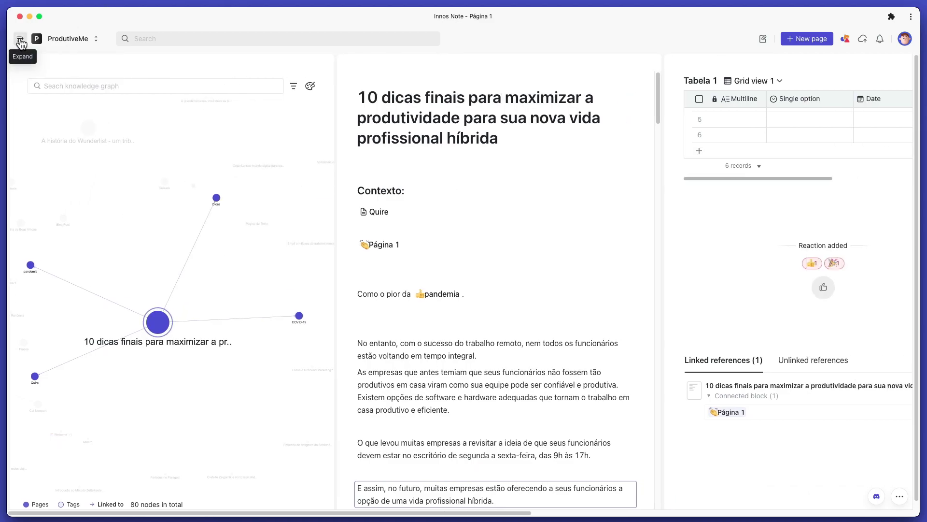